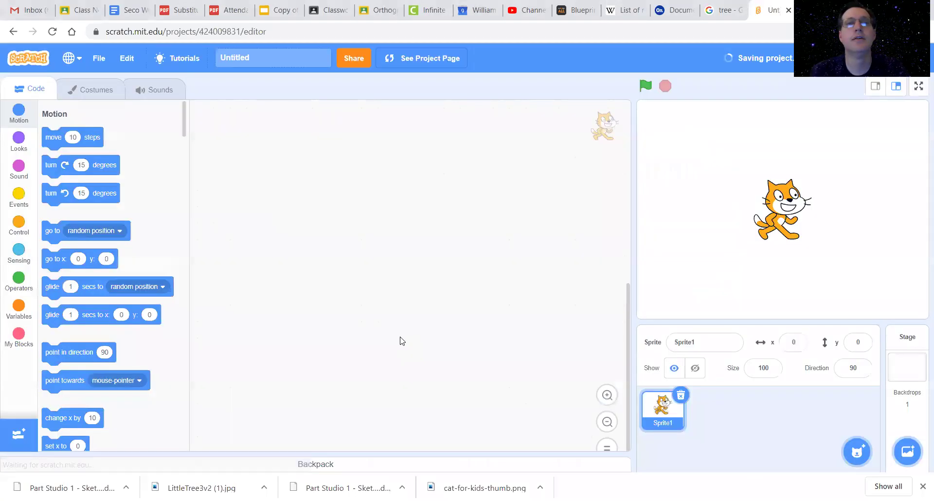
Add a "when green flag clicked" block to the workspace and attach a "say Hello! for 2 seconds" block beneath it.
left_click(21, 229)
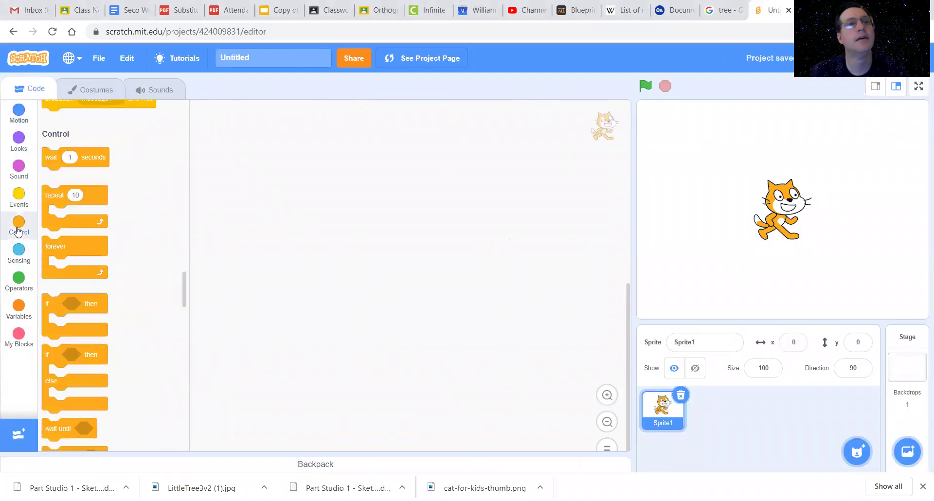
scroll(59, 203, "up", 5)
left_click_drag(60, 203, 350, 157)
scroll(65, 184, "up", 5)
scroll(66, 187, "up", 8)
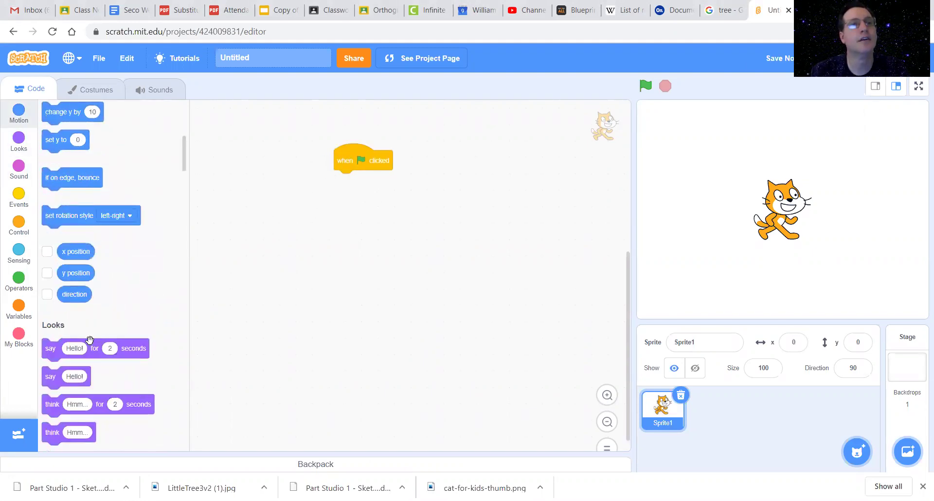
left_click_drag(95, 349, 389, 198)
Change the say block's message to "Hello! Turn in your work to a studio" and run the script.
left_click(370, 180)
left_click(378, 181)
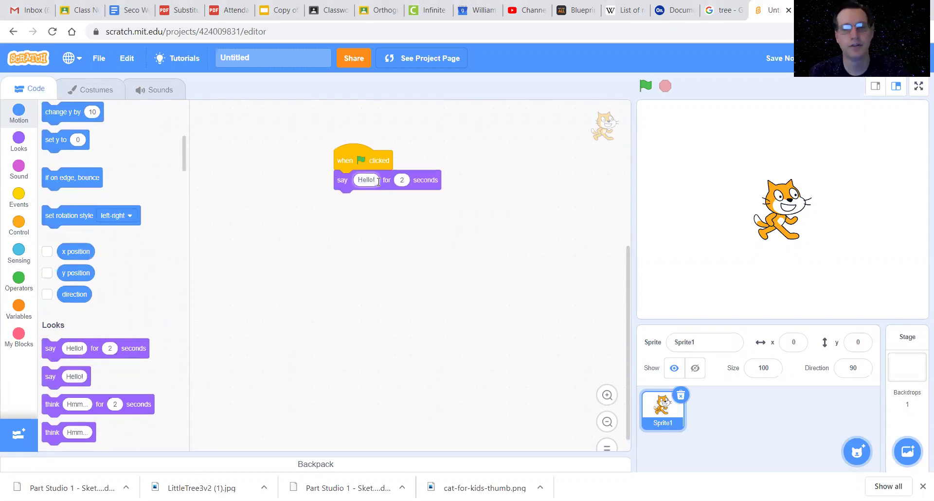
type("Turn i")
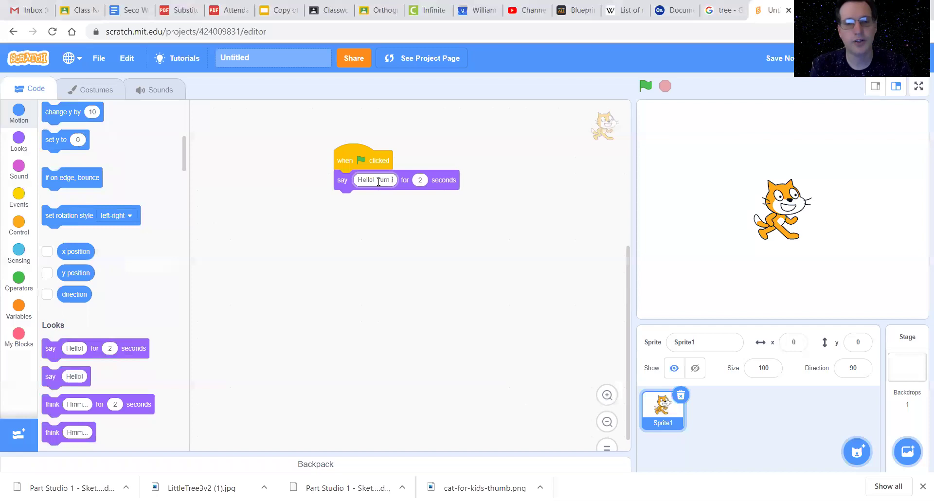
type("n your work")
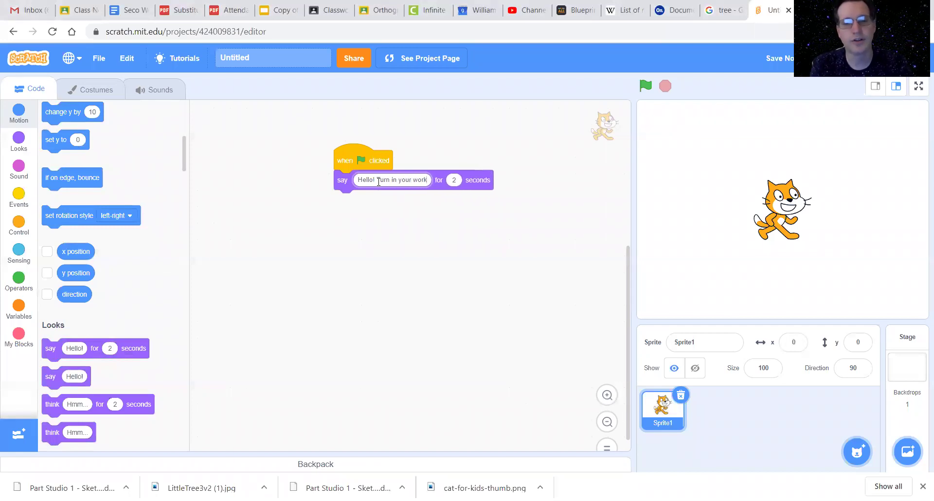
type(" to a studio")
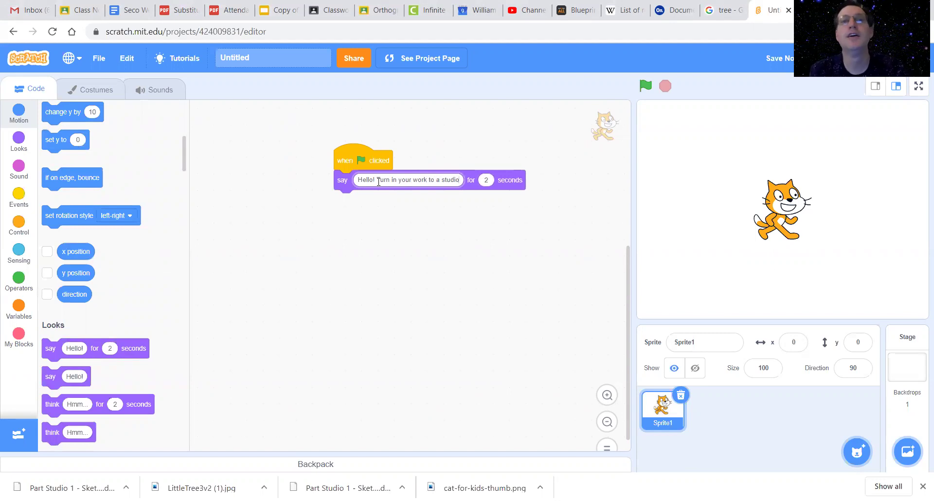
left_click(375, 229)
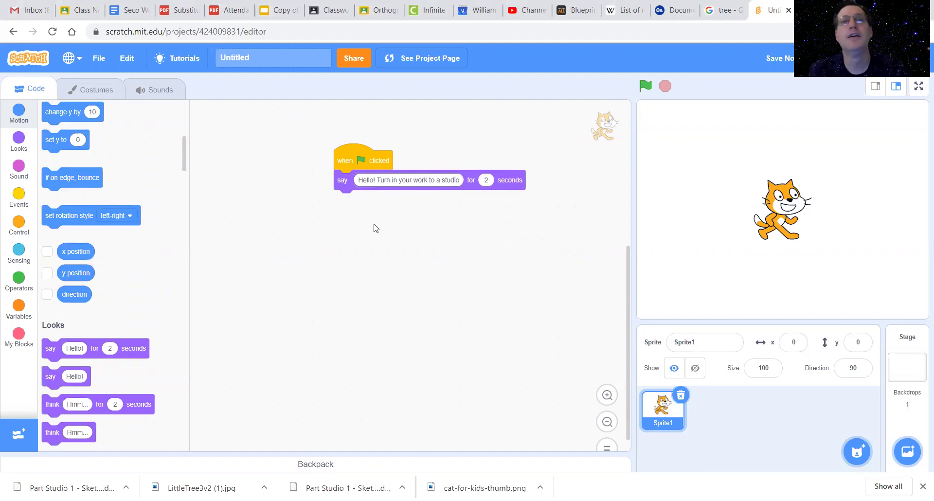
left_click(366, 160)
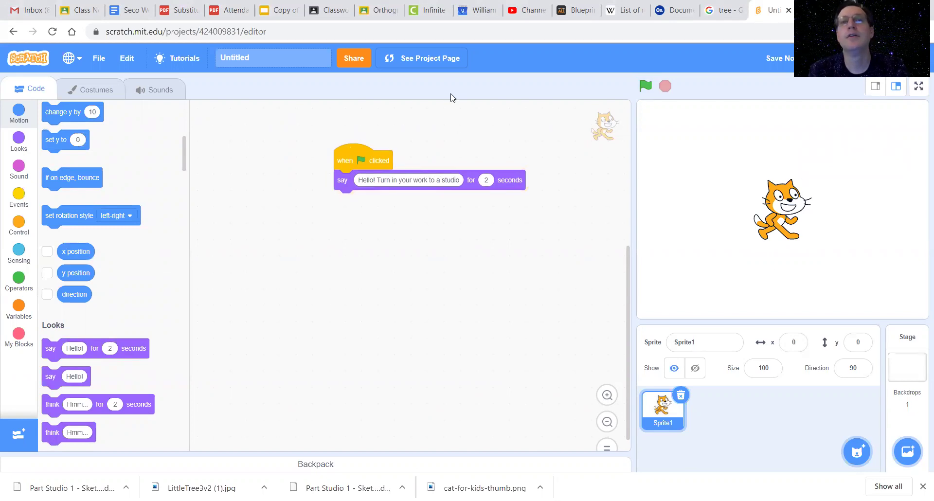
left_click(643, 87)
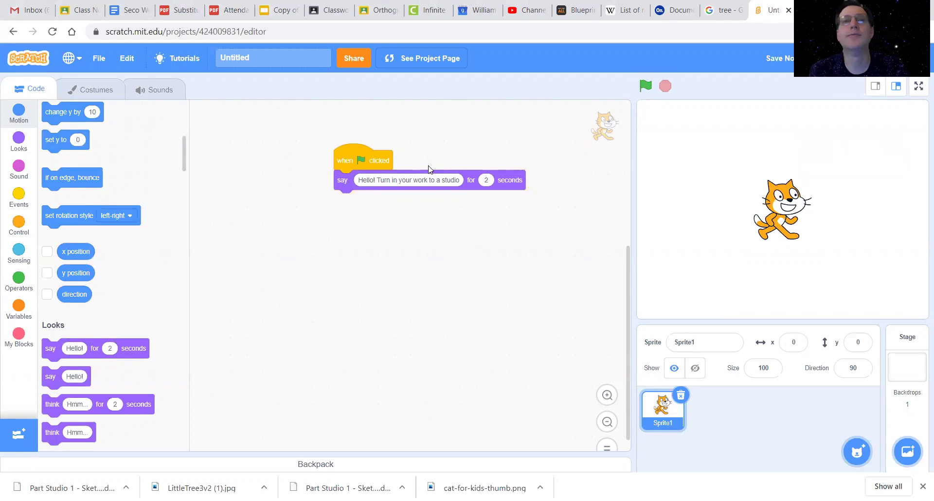
Title the project "turn in example" and share it.
left_click(253, 59)
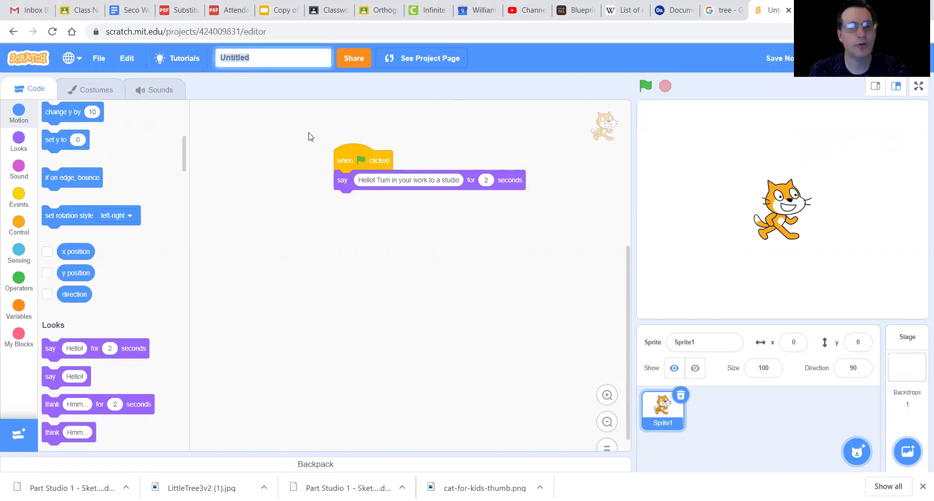
type("tur")
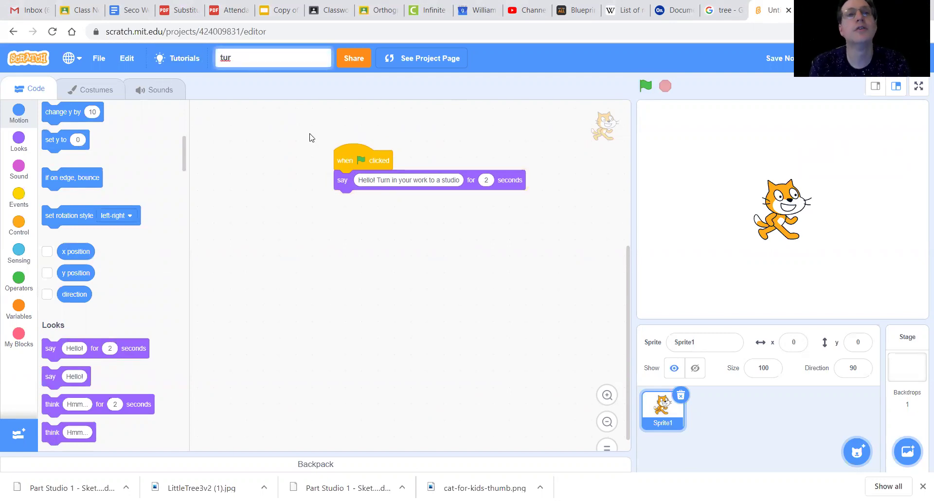
type("n in example")
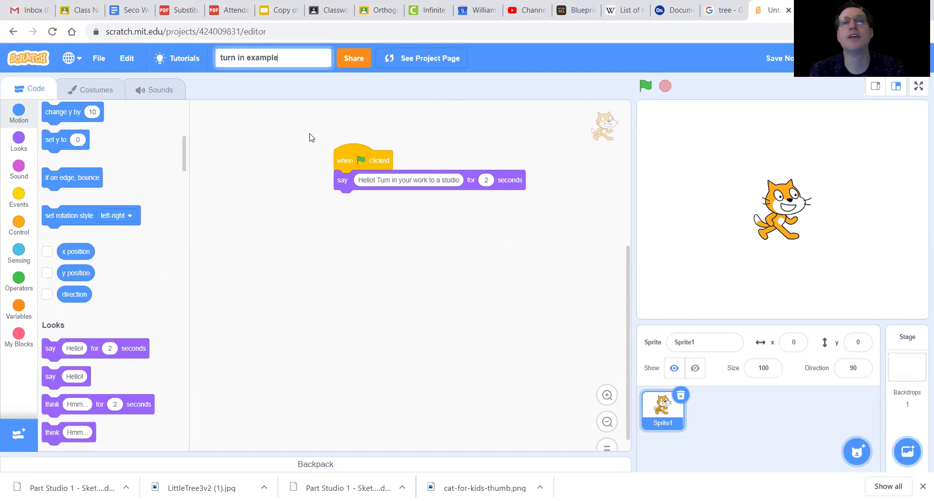
left_click(310, 131)
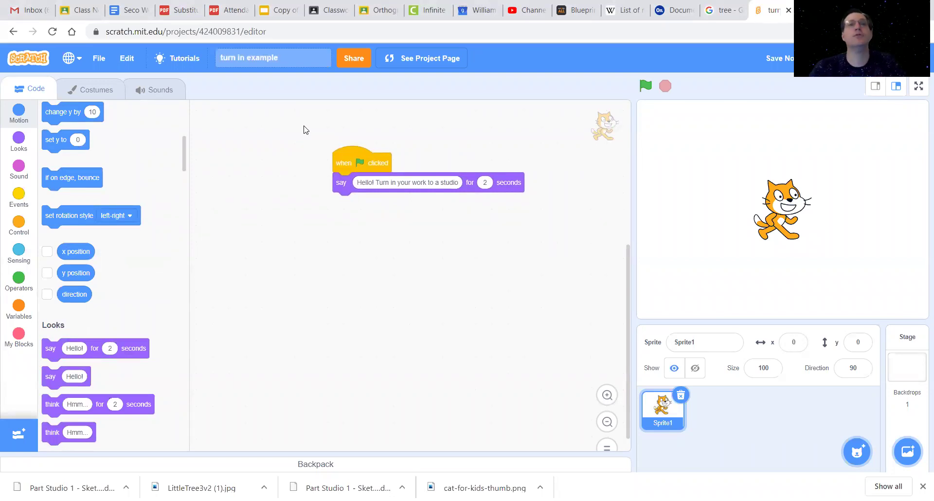
left_click(347, 72)
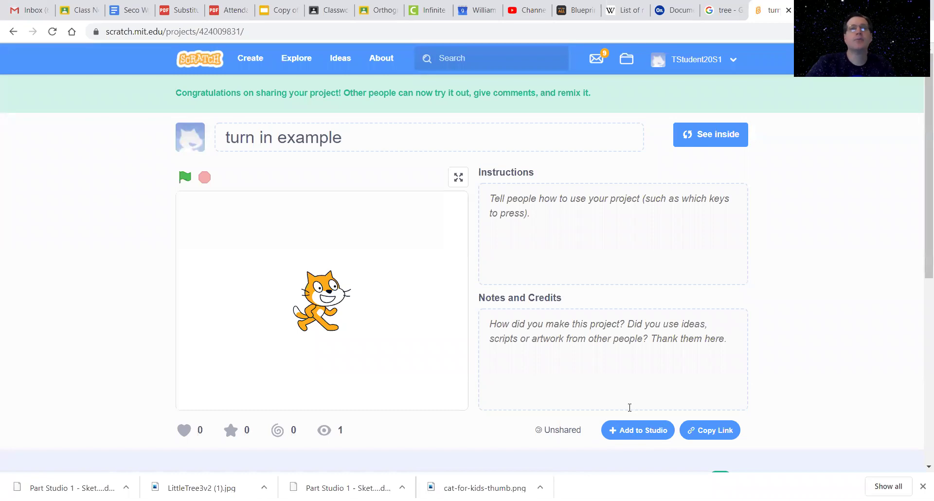
Add the shared project to the Recipe studio from its project page.
left_click(638, 432)
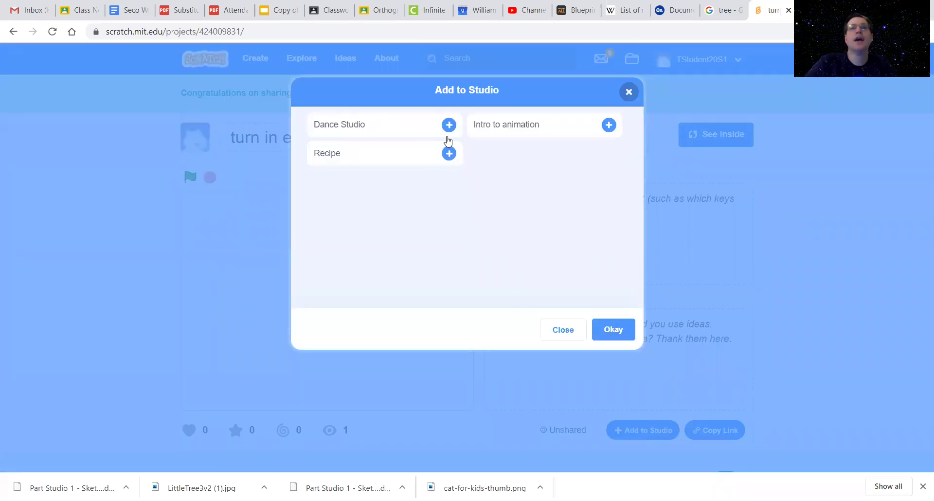
left_click(333, 156)
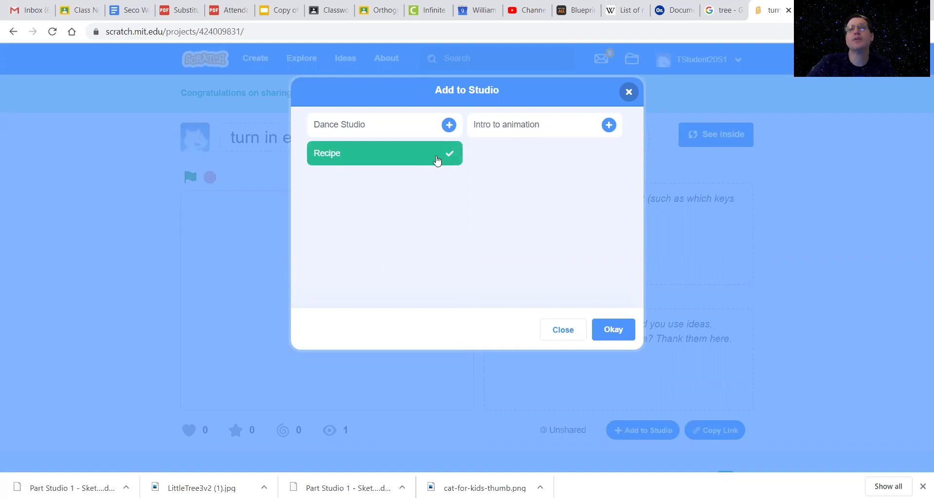
left_click(615, 329)
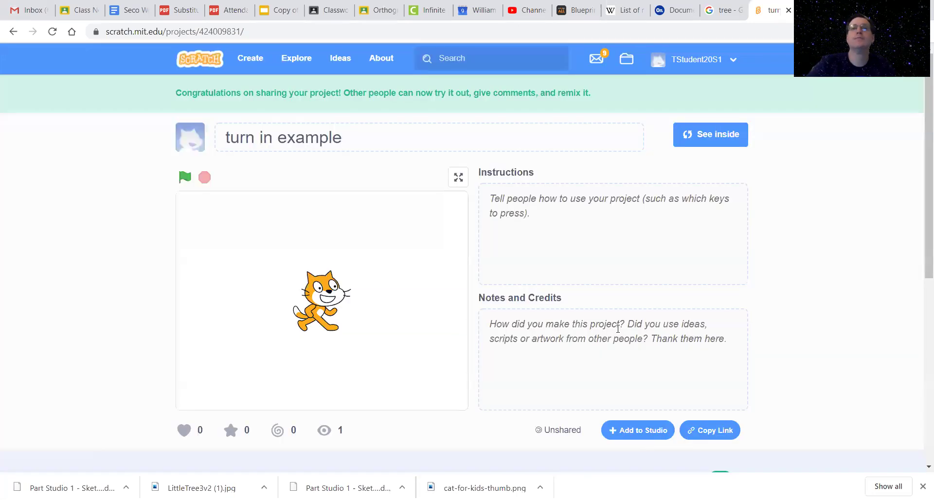
Open the Recipe studio through My Stuff and remove the "turn in example" project from it.
left_click(704, 68)
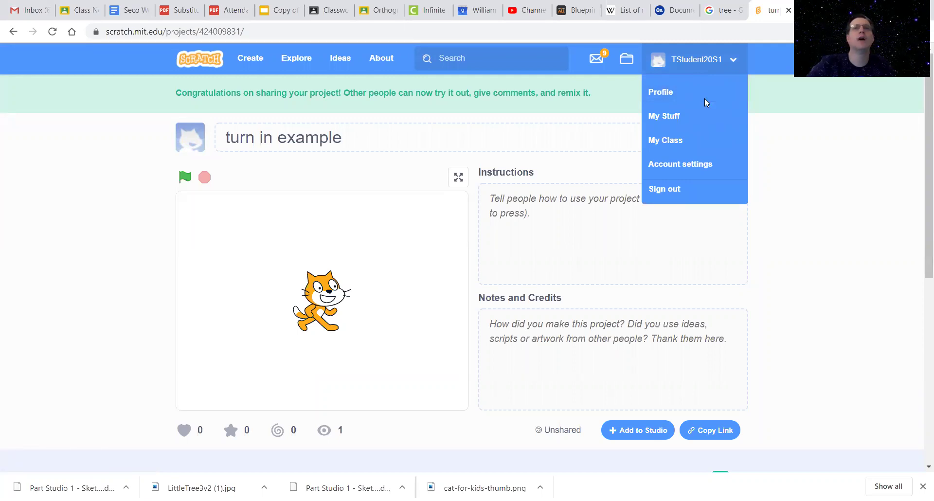
left_click(677, 127)
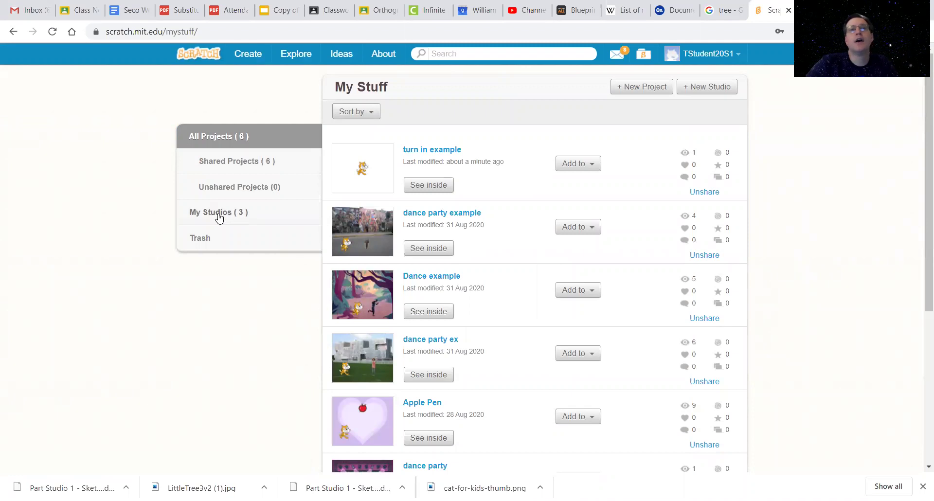
left_click(199, 215)
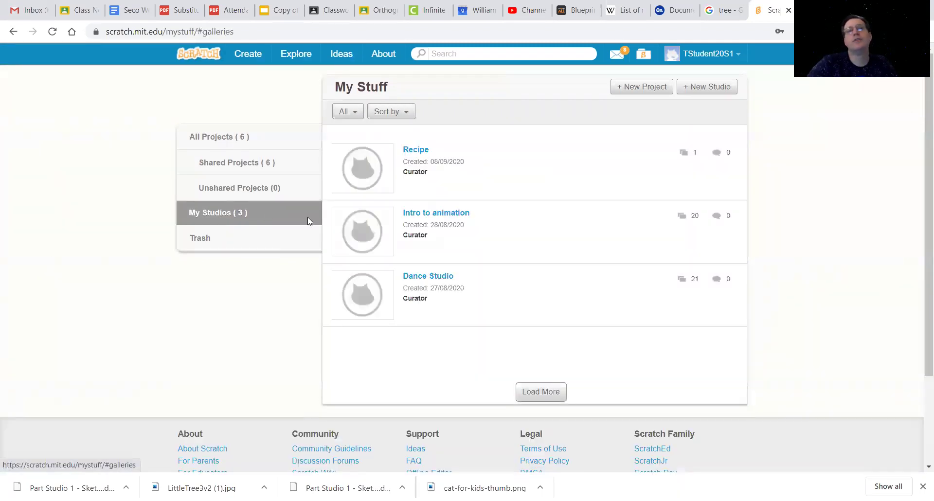
left_click(417, 150)
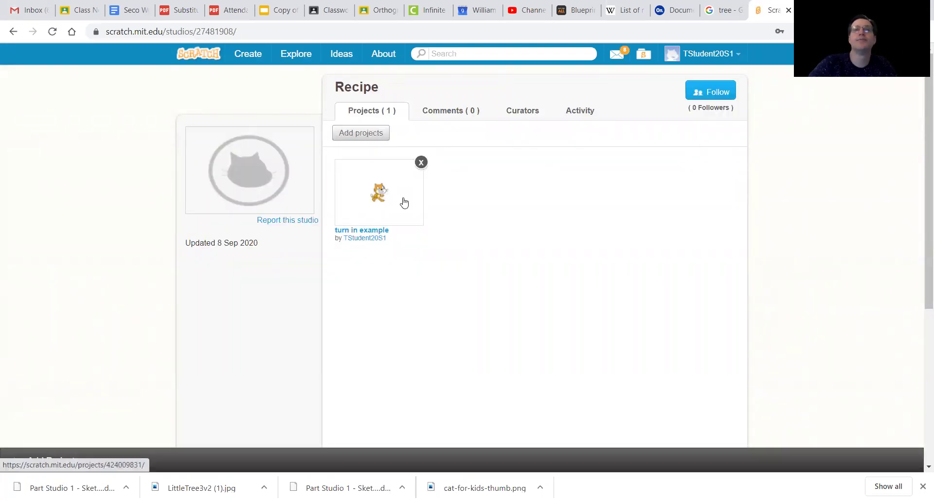
left_click(421, 163)
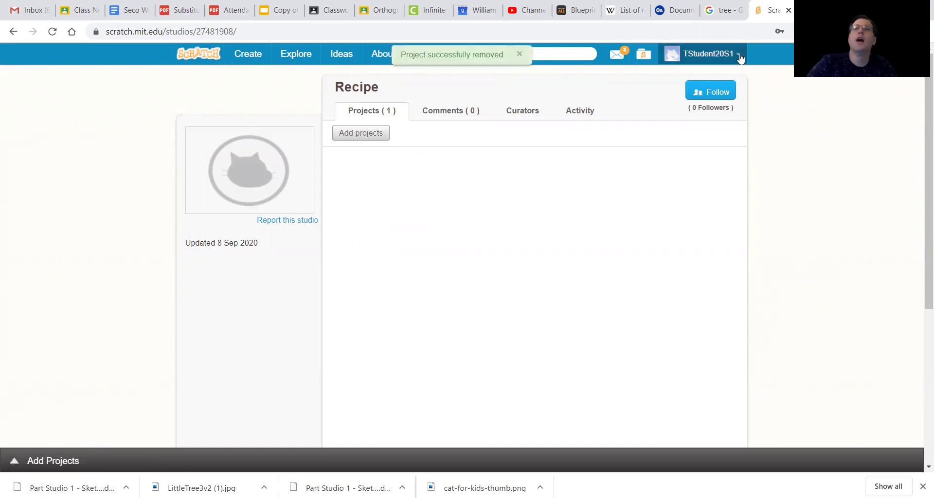
Unshare the "turn in example" project in My Stuff and view the studio choices for "dance party example".
left_click(703, 61)
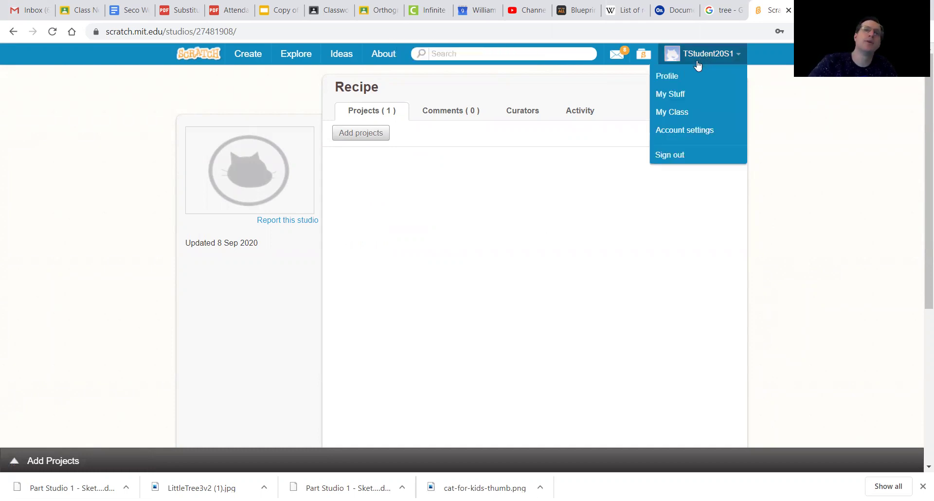
left_click(671, 97)
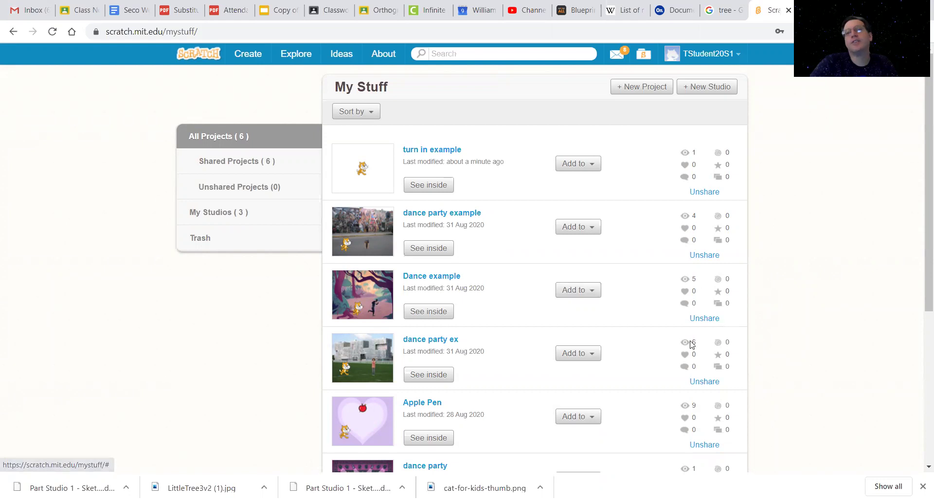
left_click(704, 192)
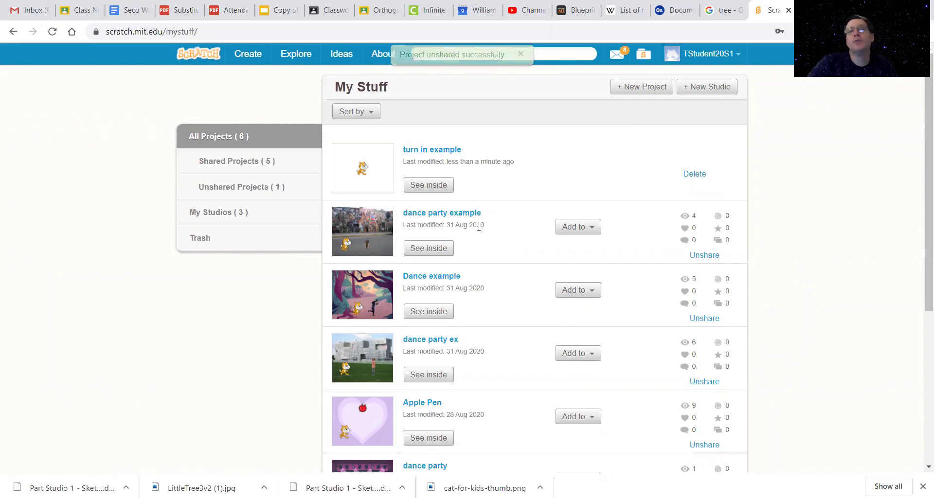
left_click(588, 228)
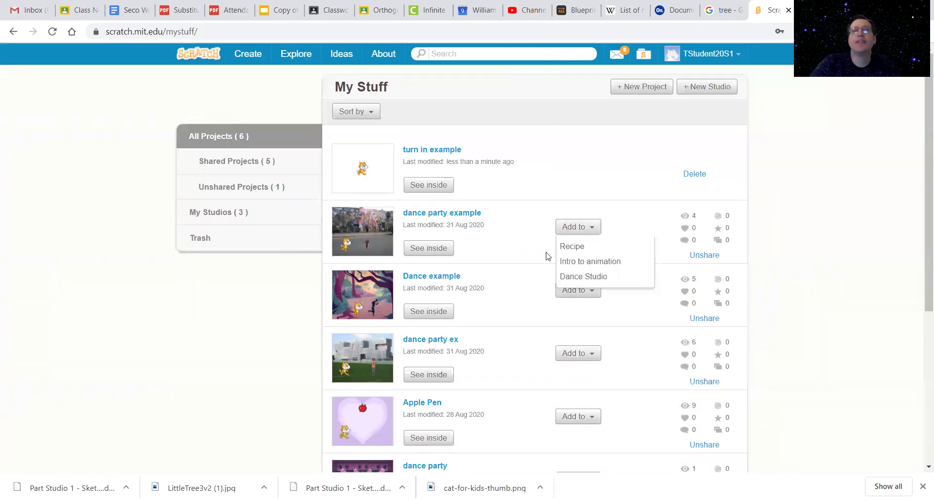
left_click(574, 184)
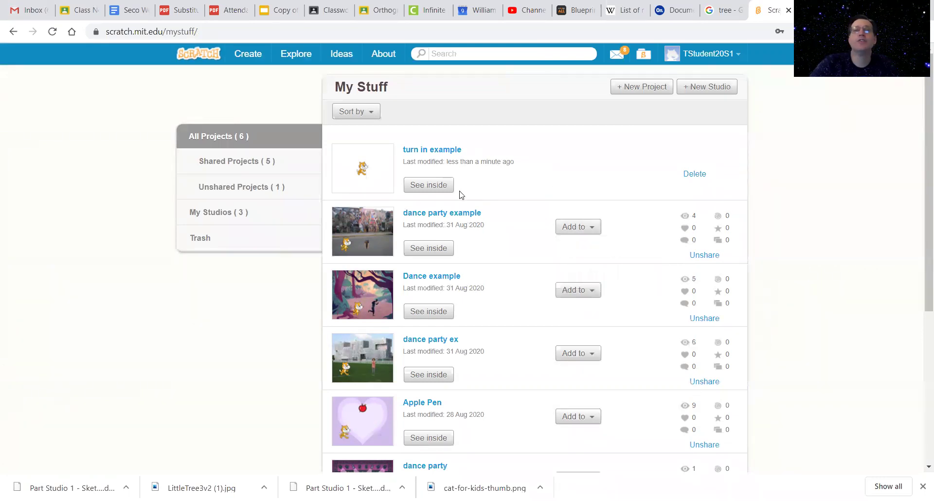
Share the "turn in example" project again and add it to the Recipe studio from My Stuff.
left_click(430, 154)
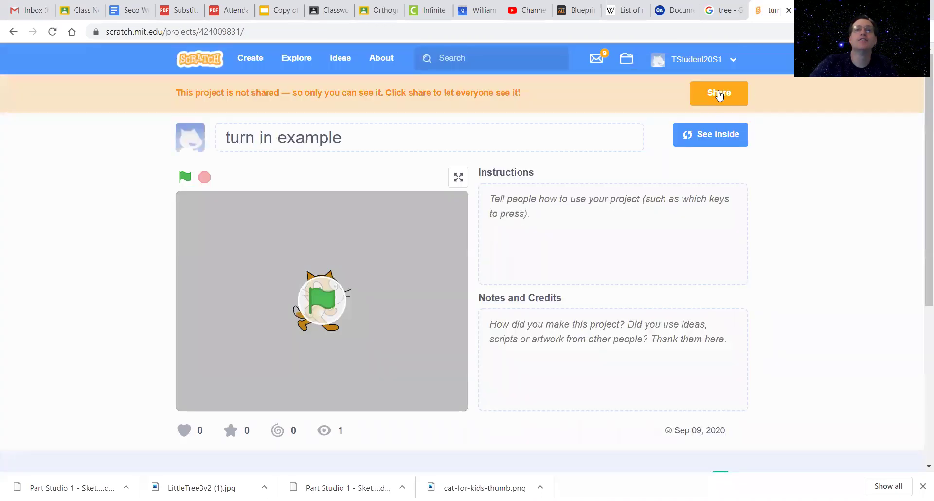
left_click(719, 95)
left_click(688, 68)
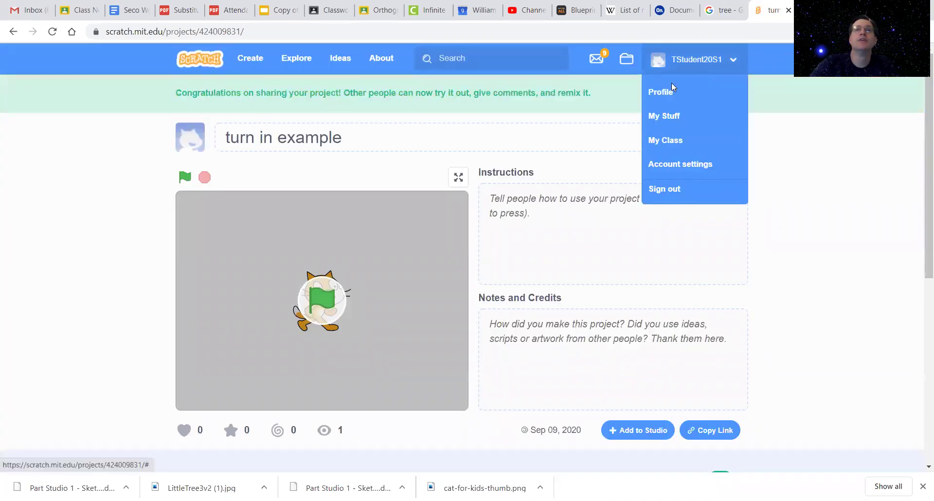
left_click(664, 116)
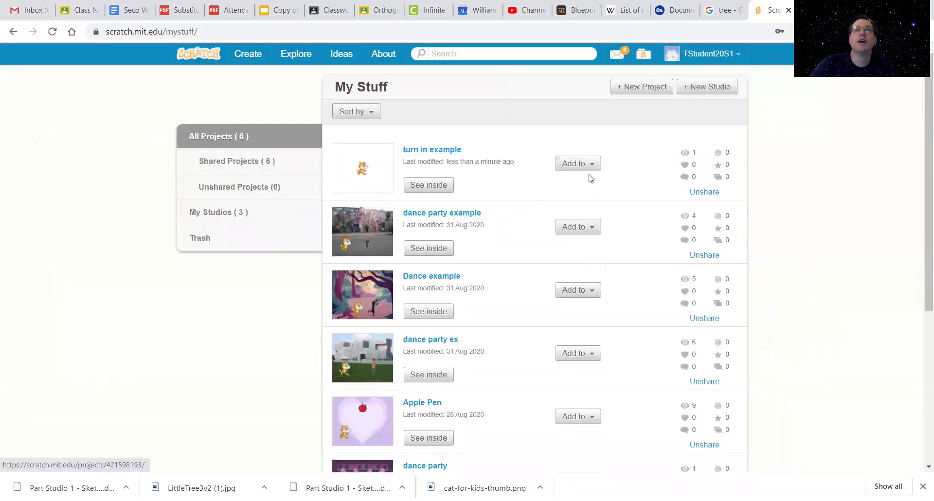
left_click(590, 164)
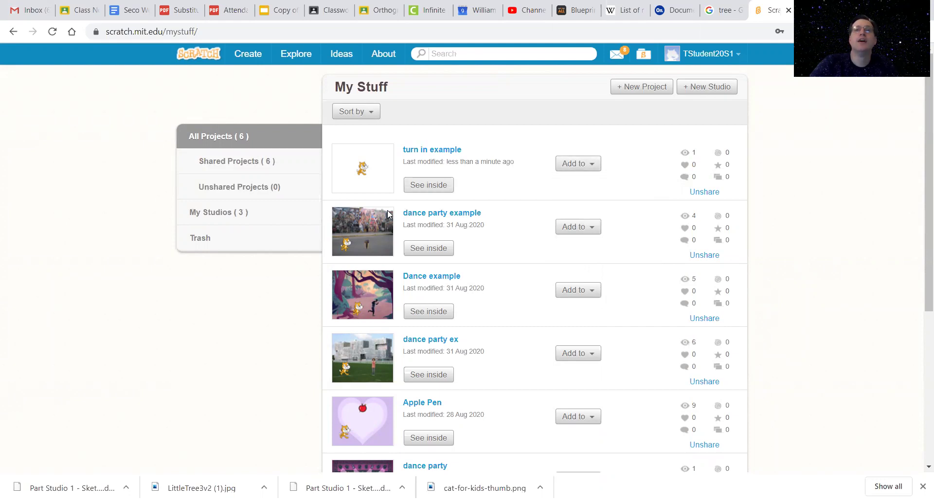
Go to the Recipe studio from My Studios and take the "turn in example" project out of it.
left_click(229, 217)
left_click(418, 152)
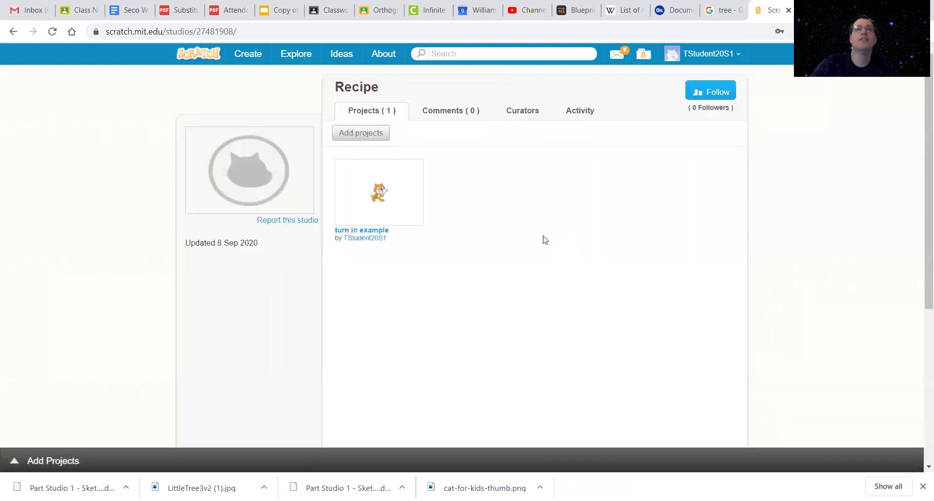
left_click(419, 161)
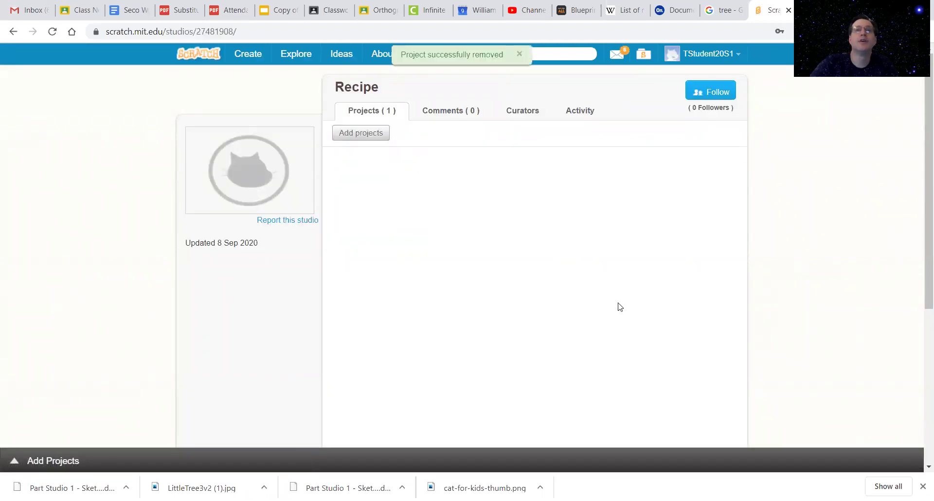
Add the "turn in example" project from within the Recipe studio, picking it from the list of shared projects.
scroll(511, 247, "down", 2)
scroll(512, 247, "up", 2)
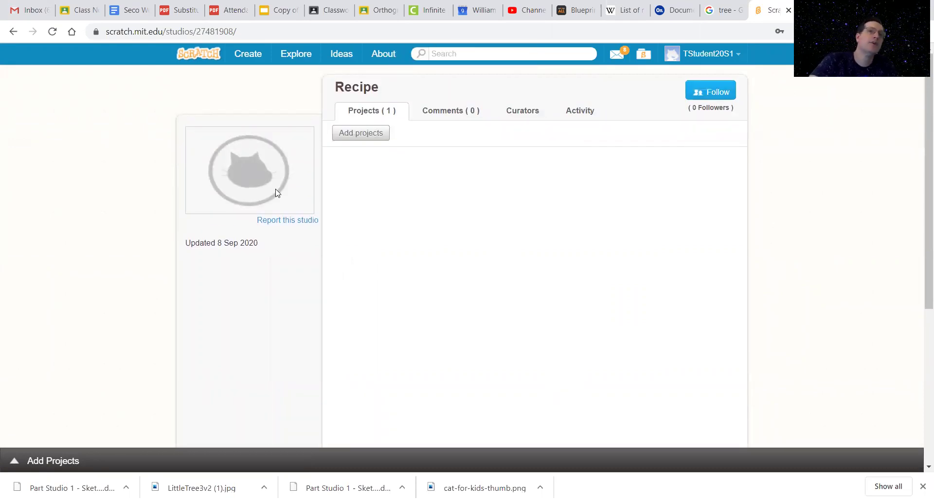
left_click(361, 139)
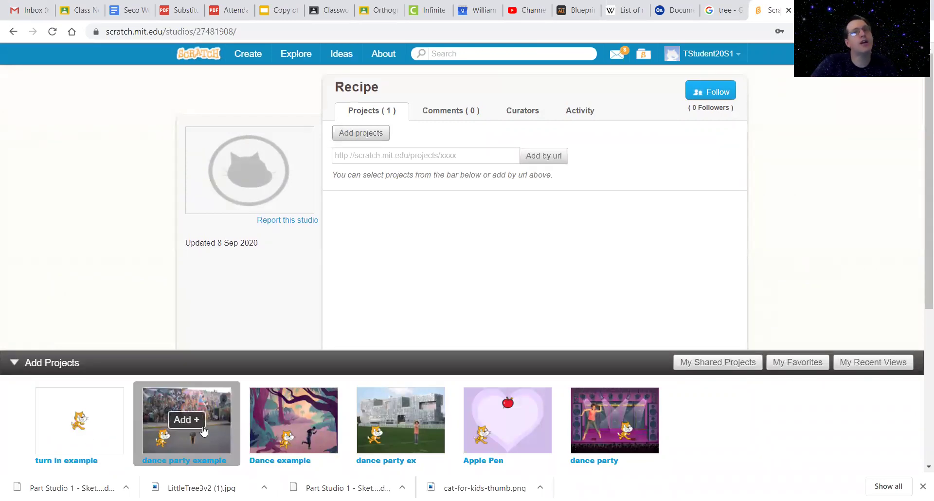
mouse_move(511, 409)
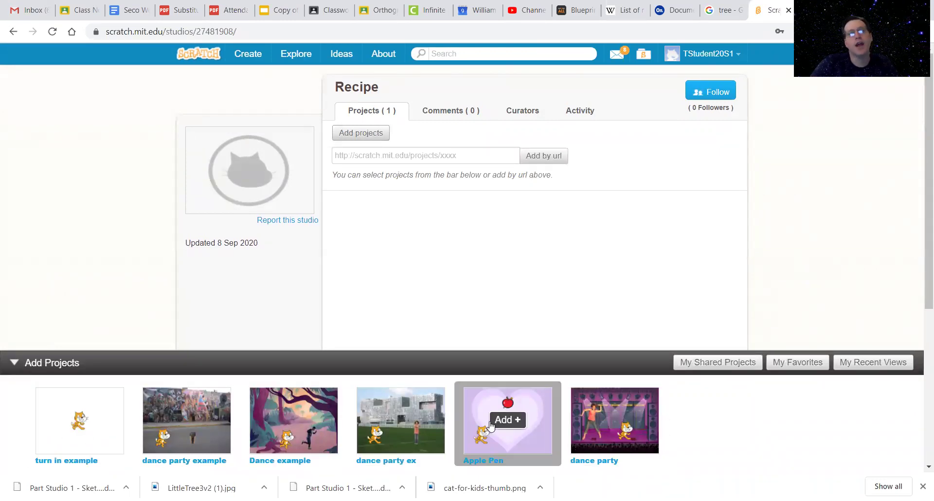
mouse_move(98, 423)
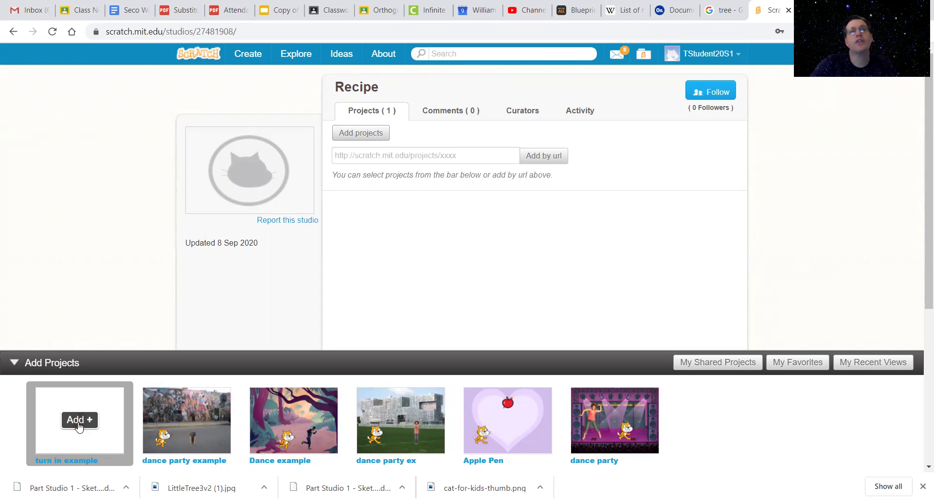
left_click(78, 423)
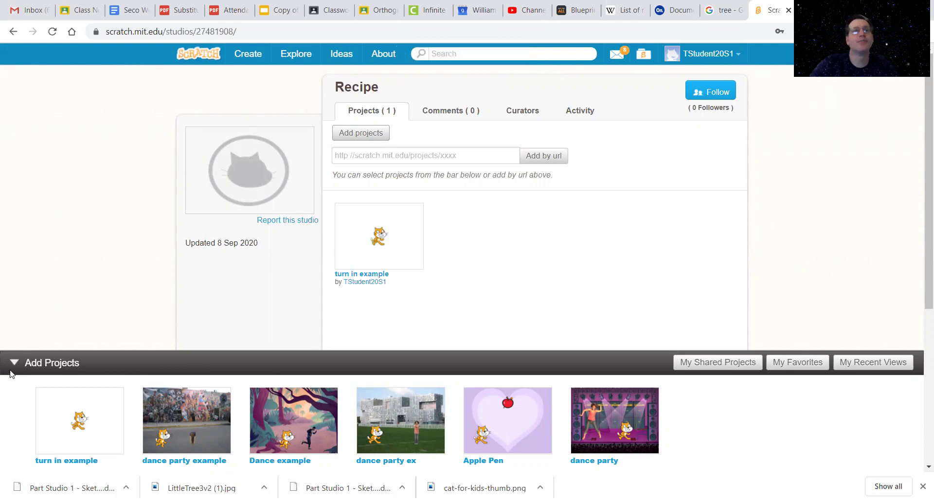
Collapse the list of addable projects and remove "turn in example" from the studio.
left_click(14, 365)
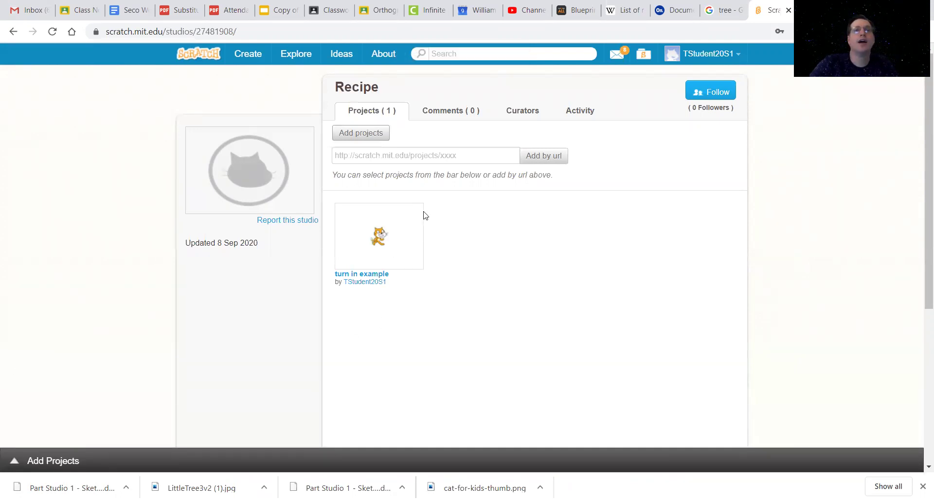
left_click(419, 207)
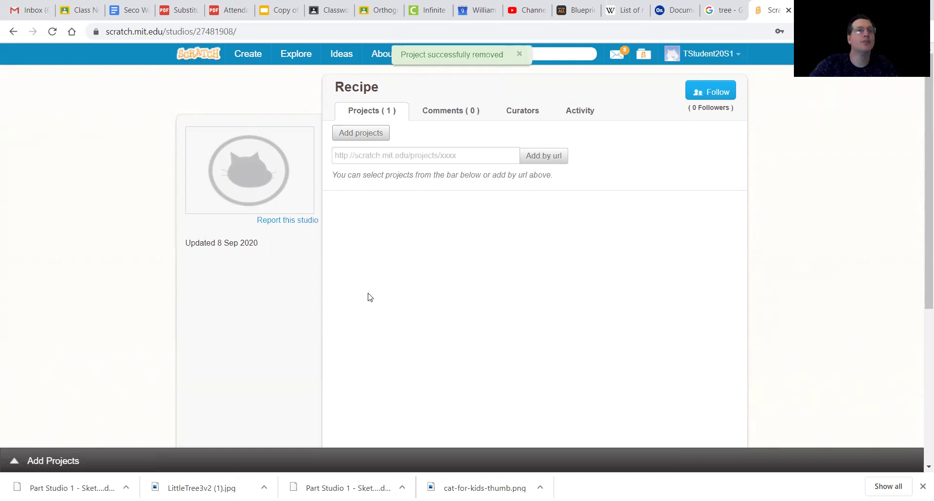